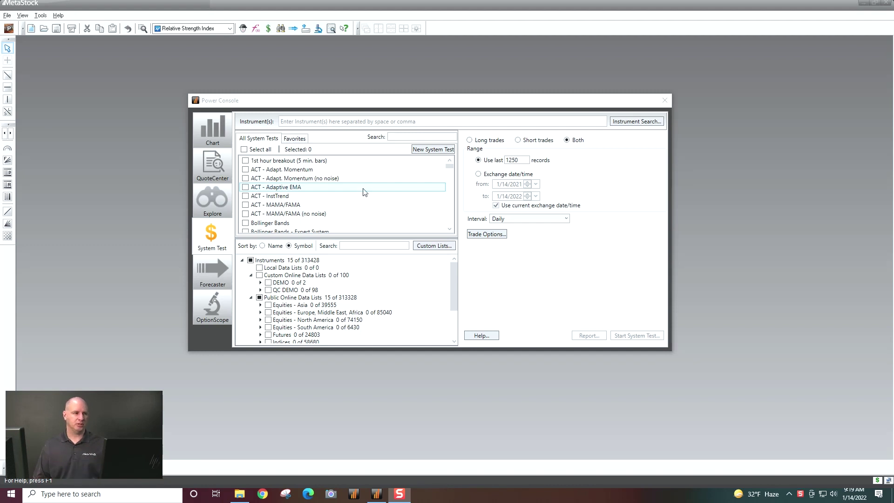
Step: Enter TSLA.O as the instrument, search for MACD, and tick the MACD - Expert System test
click(341, 122)
text(TSLA)
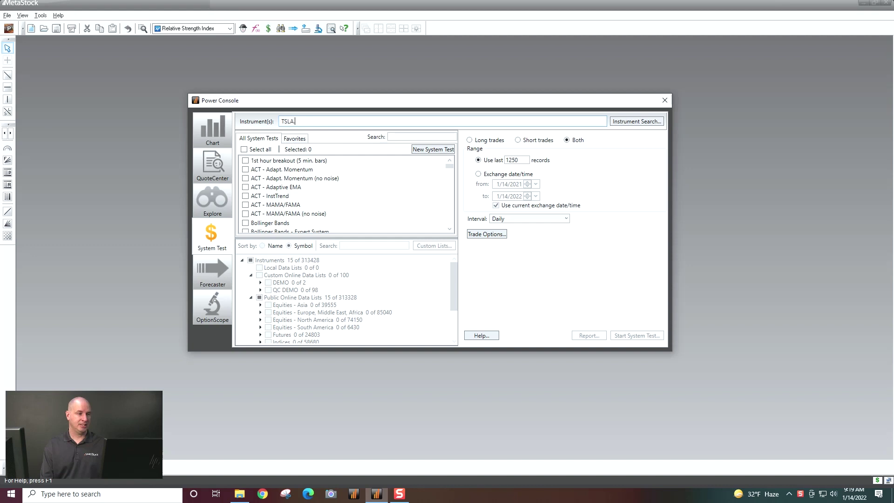
text(.O)
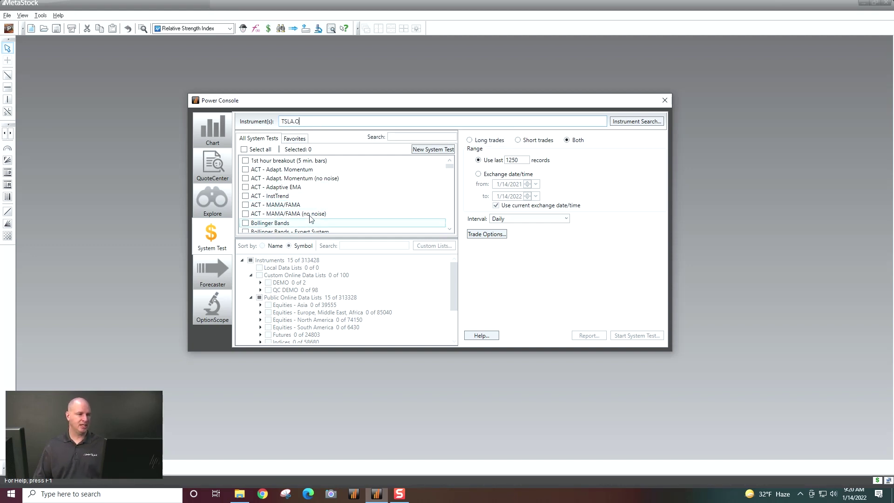
scroll(327, 199, down, 1)
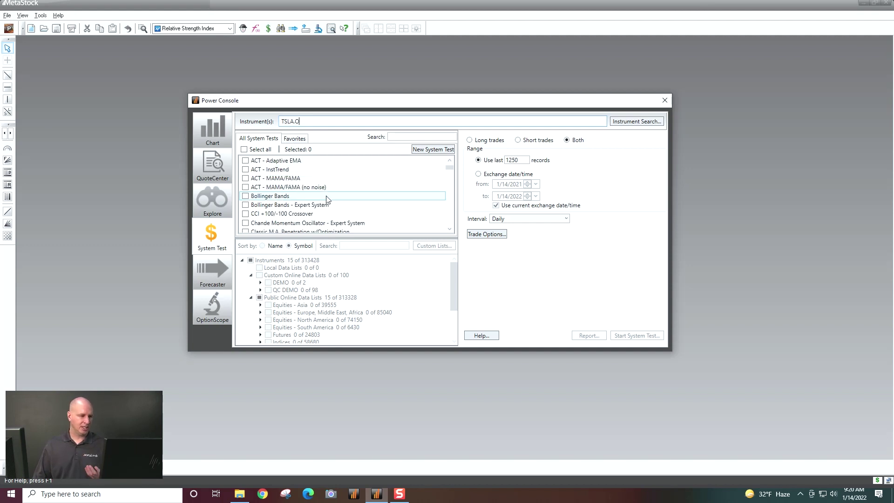
scroll(327, 200, down, 20)
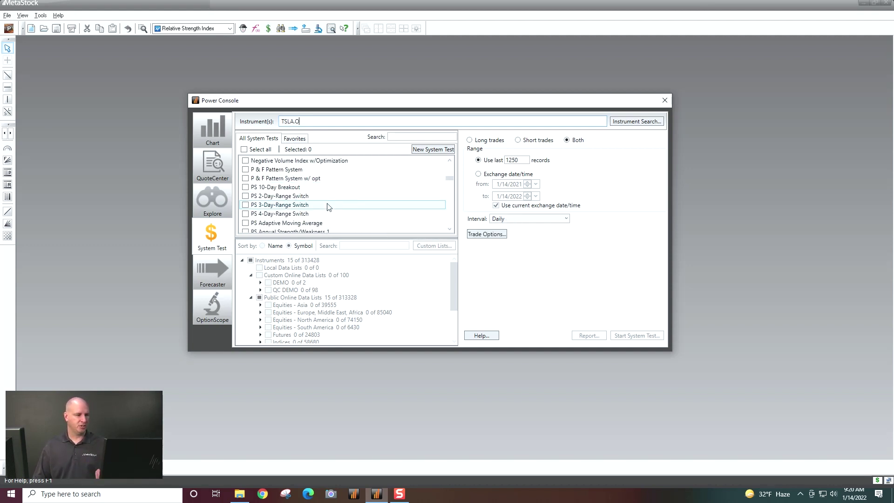
scroll(327, 207, down, 2)
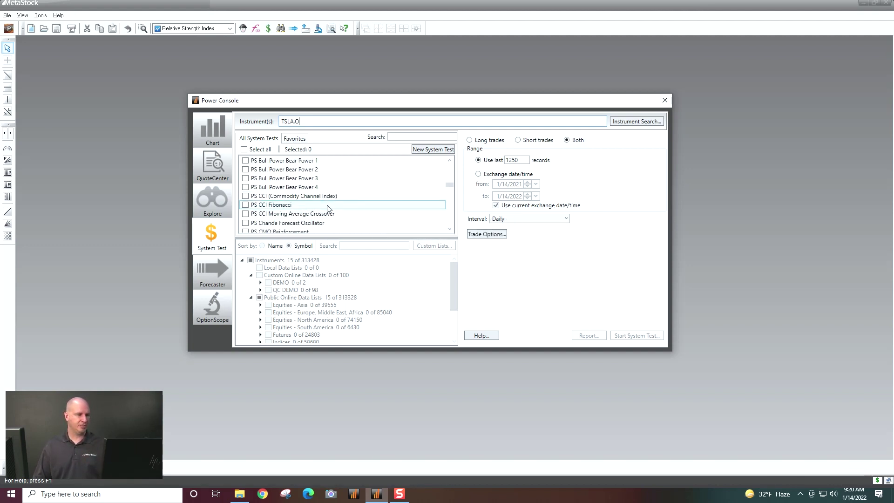
click(395, 137)
text(MACD)
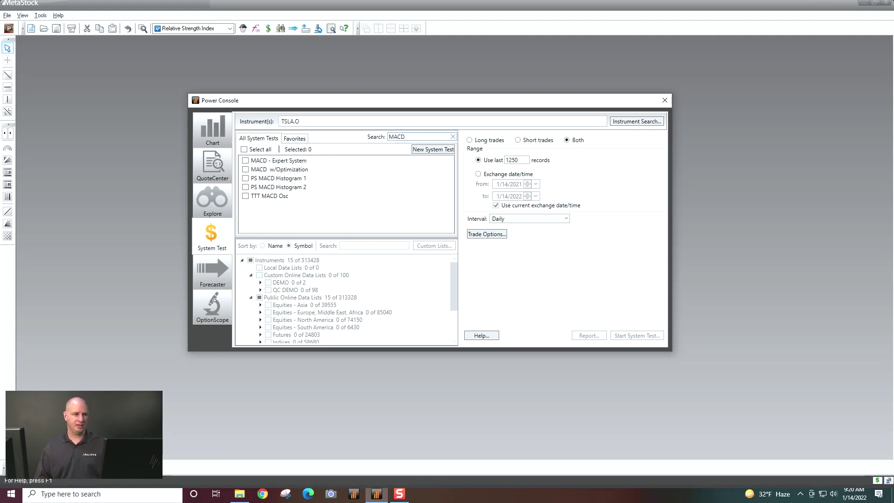
click(246, 161)
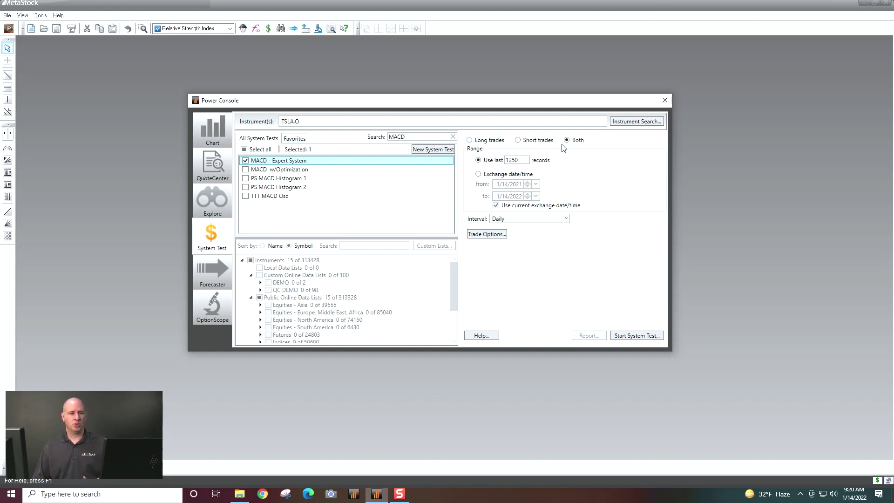
Step: Restrict the test to long trades, change 1250 to 750 records, and keep the Daily interval
click(488, 141)
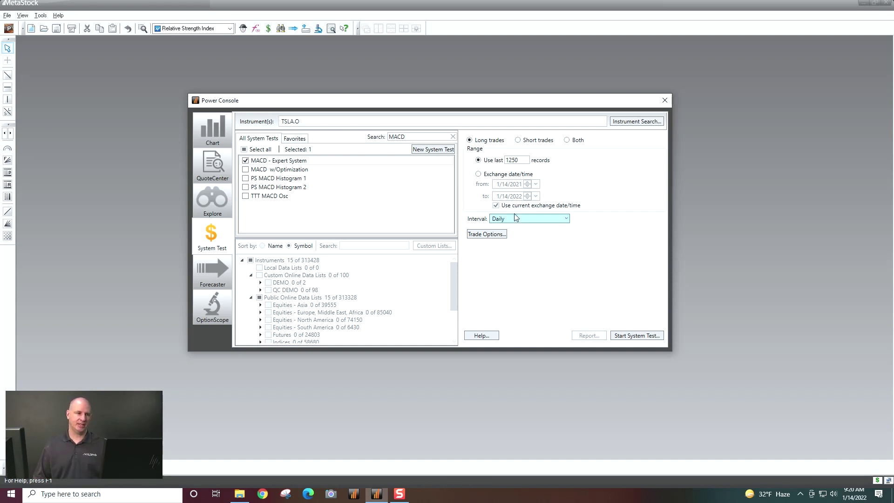
drag(527, 159, 493, 160)
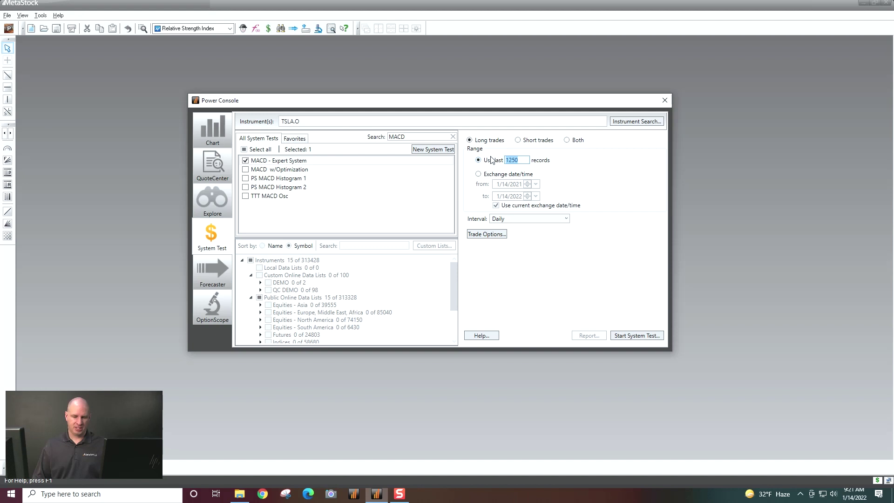
text(750)
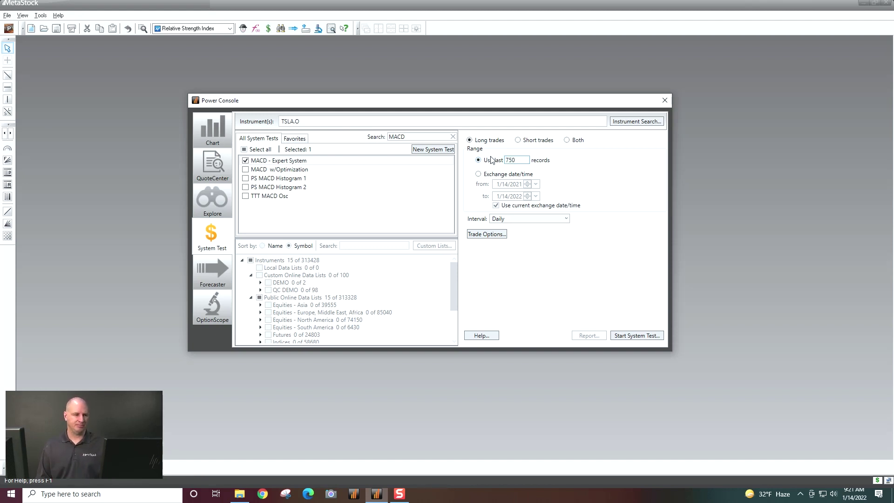
click(536, 221)
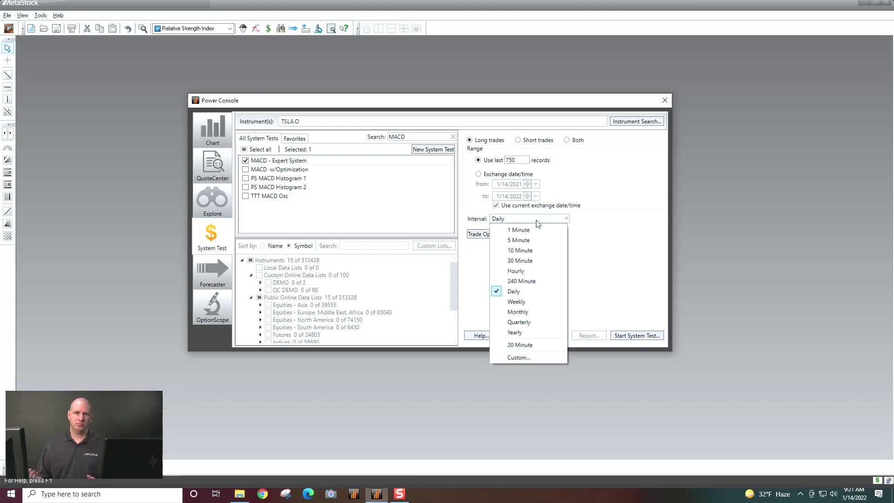
click(605, 249)
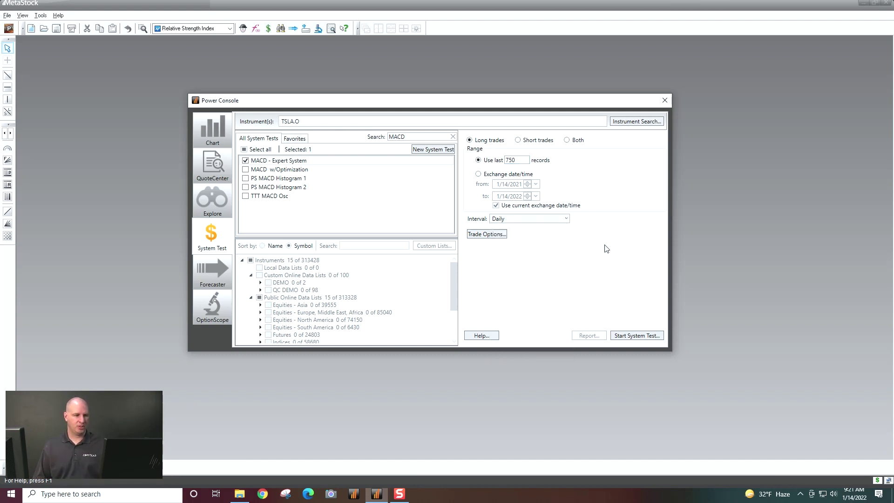
Step: Show the Account settings in Trade Options: 100000 initial equity, default size 20
click(487, 234)
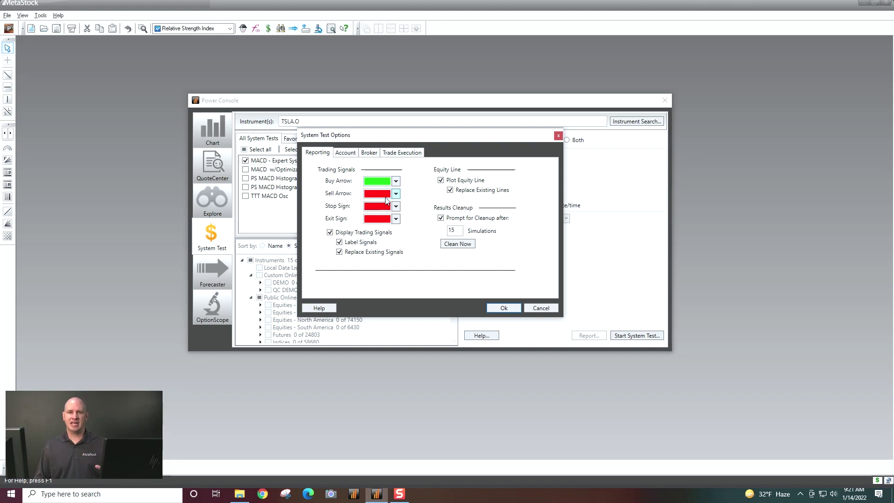
click(344, 154)
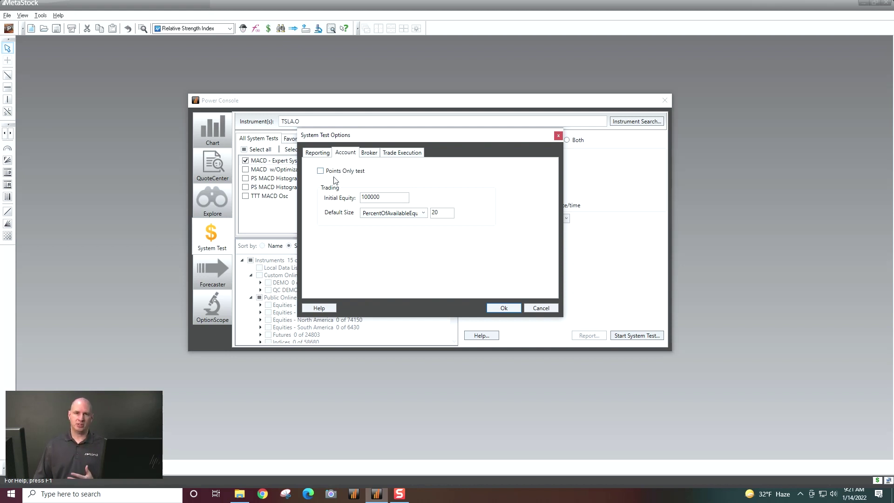
click(392, 198)
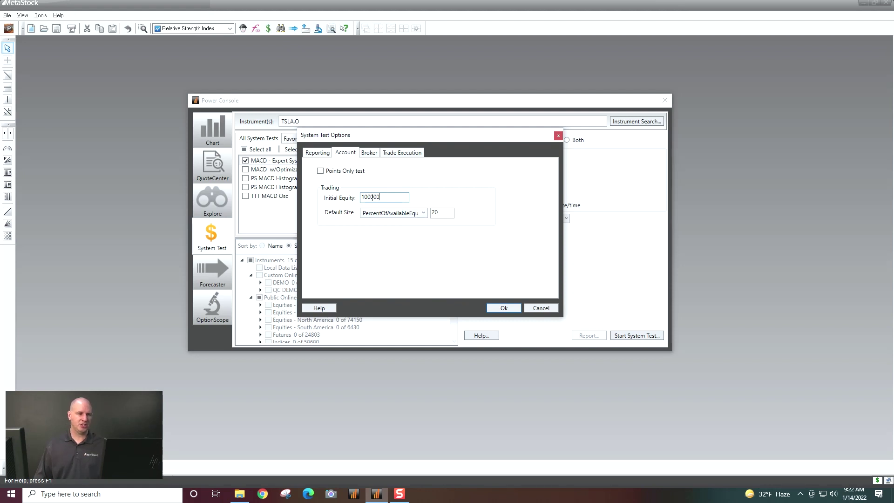
click(390, 214)
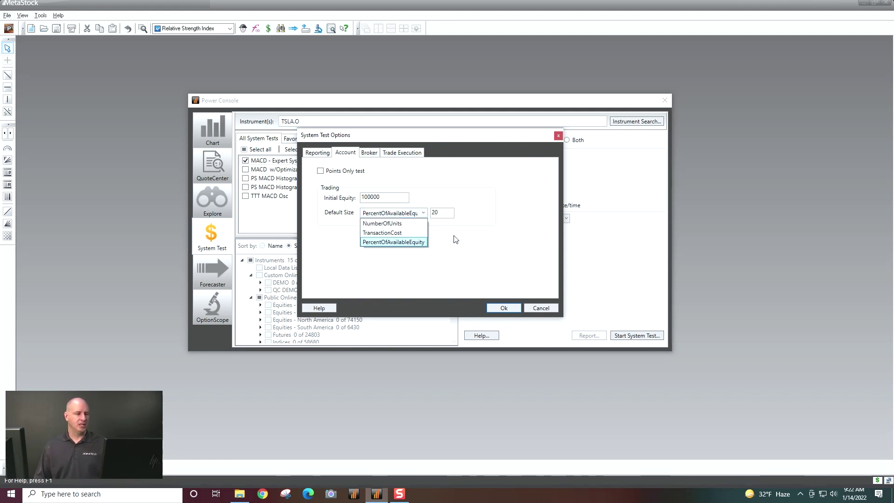
click(395, 224)
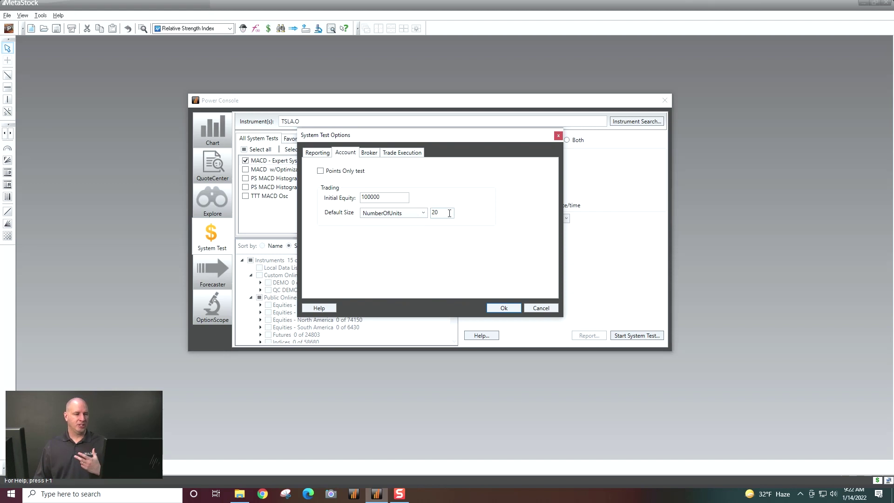
drag(448, 213, 416, 216)
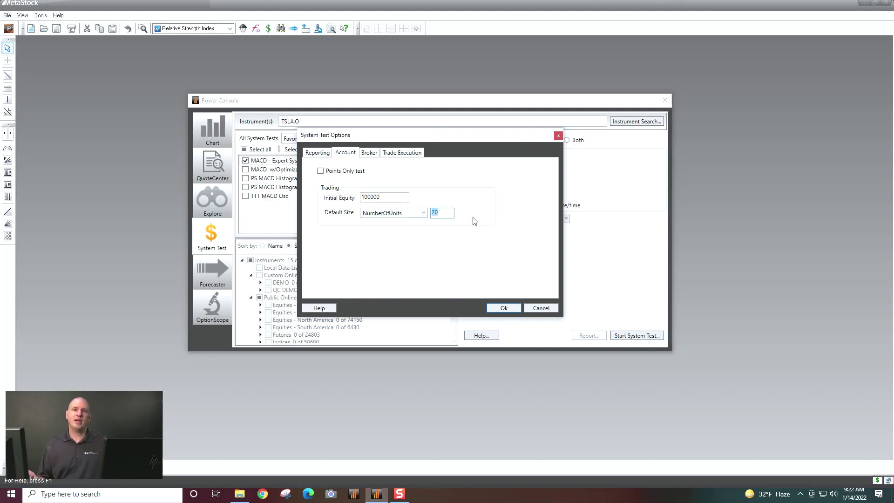
click(423, 213)
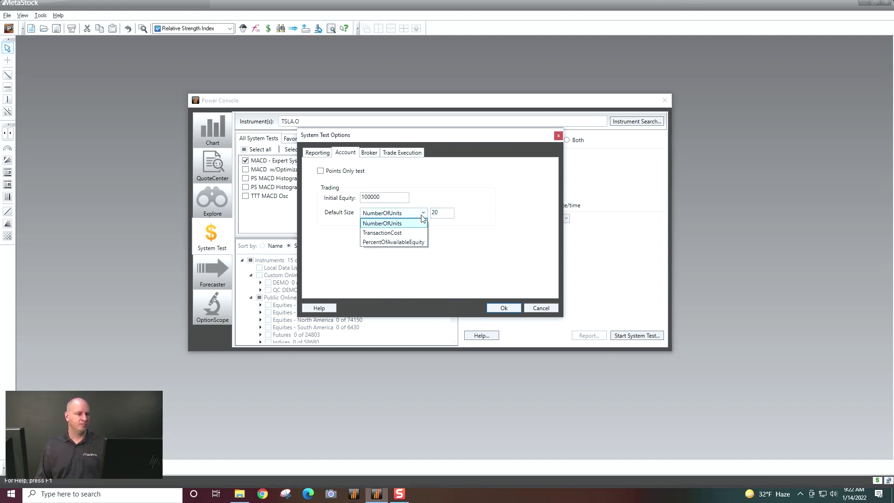
click(413, 233)
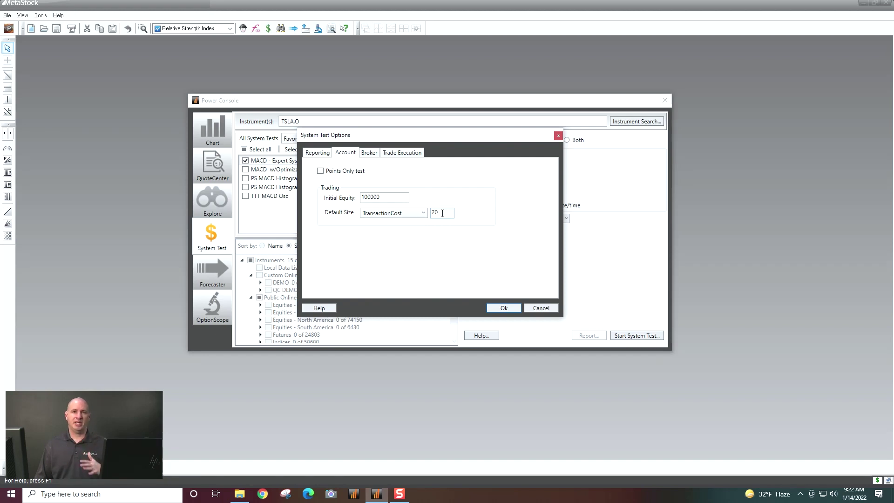
click(398, 214)
click(393, 243)
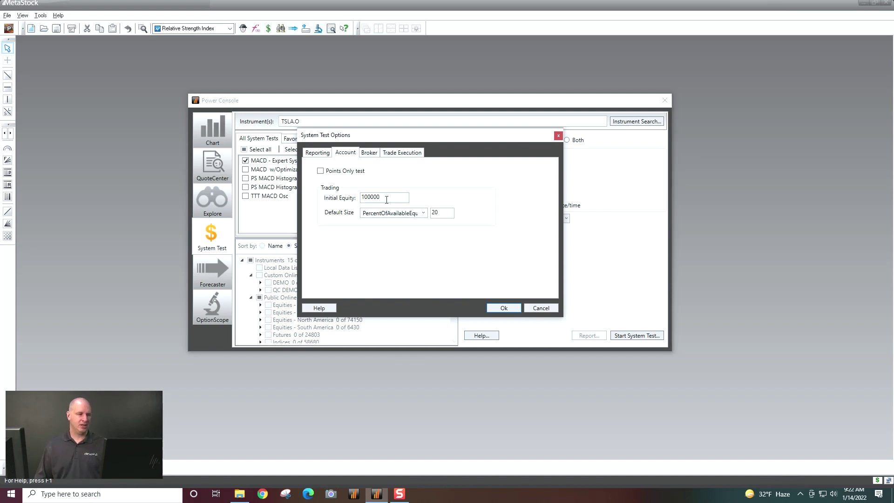
click(445, 214)
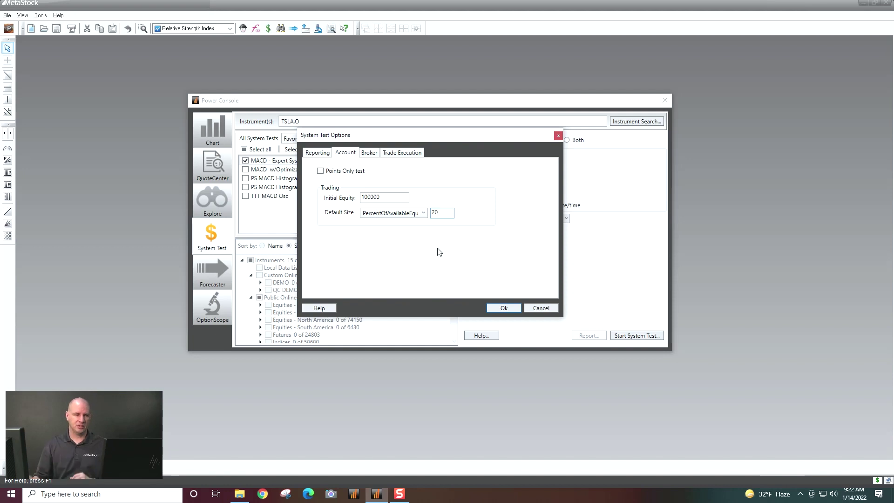
Step: Review the Broker settings, keeping the commission type at PointsPerTransaction
click(369, 155)
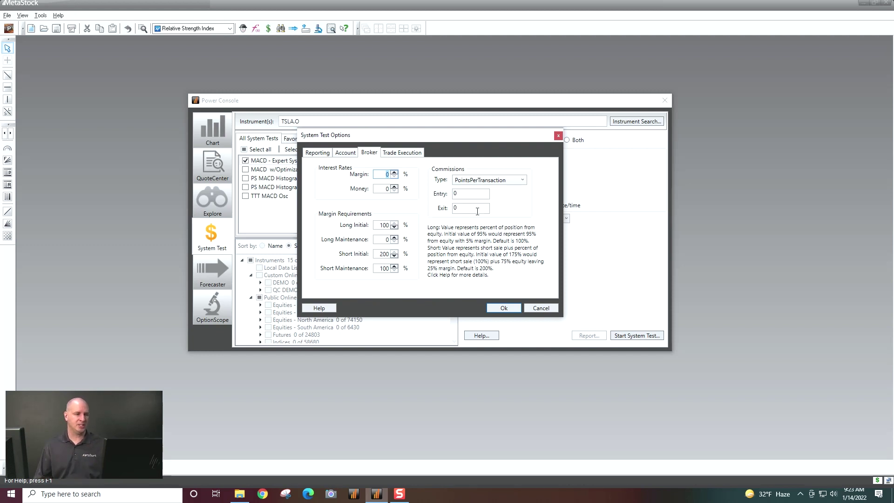
click(492, 182)
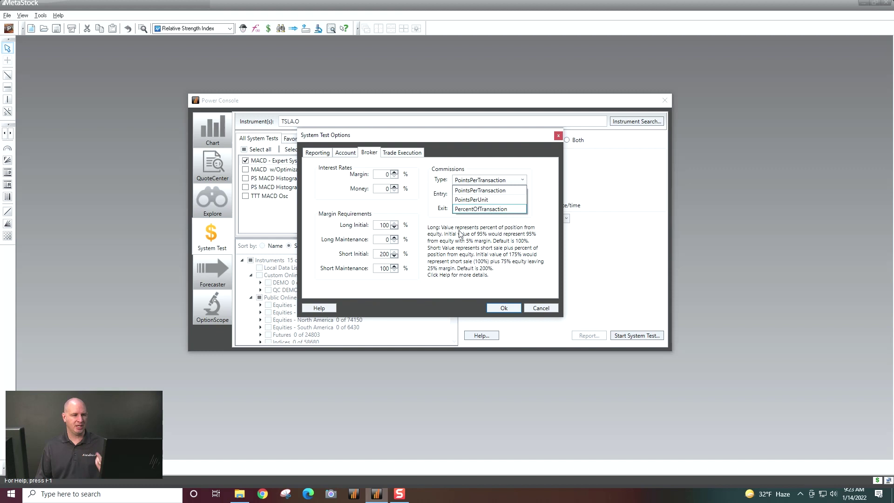
click(410, 157)
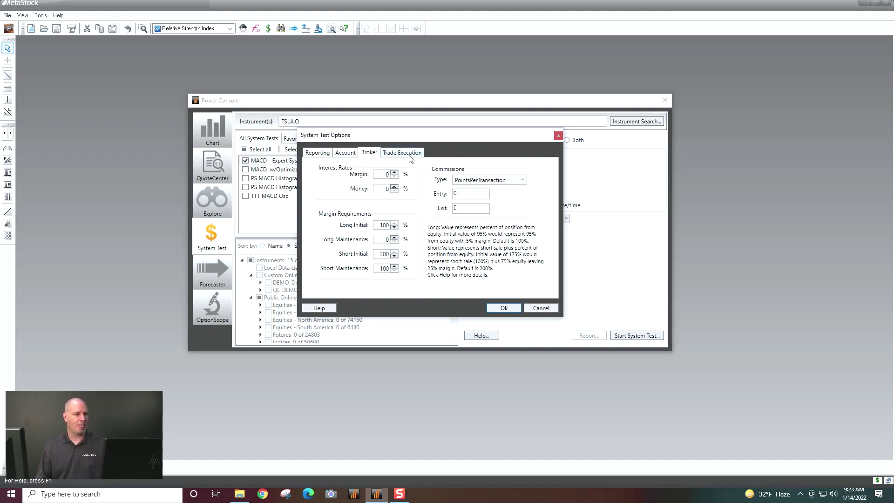
Step: Review Trade Execution: realistic Close prices for all trade types and zero-point slippage
click(410, 157)
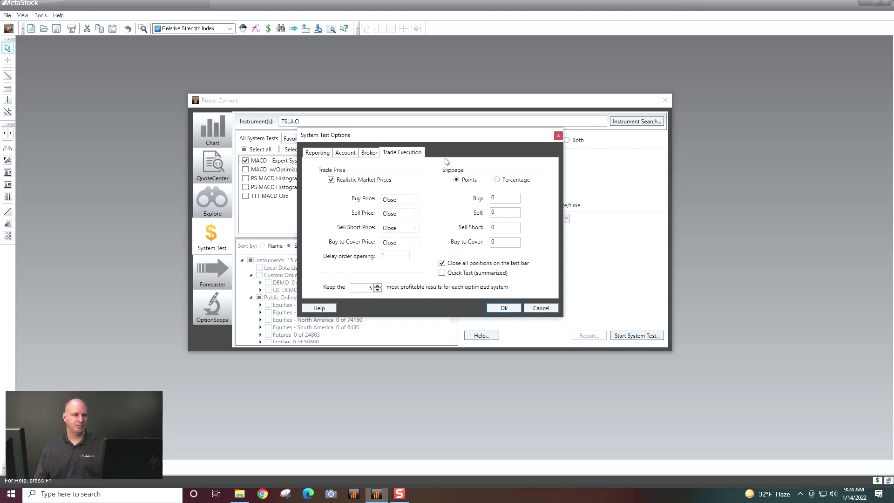
Step: Accept the trade options, run the system test, and open the detailed results showing $61267.34 profit
click(504, 308)
mouse_move(296, 166)
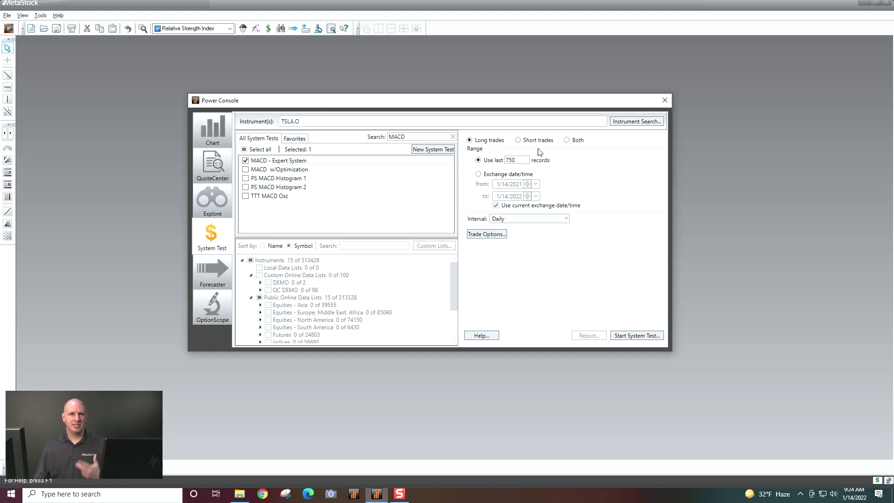
click(625, 336)
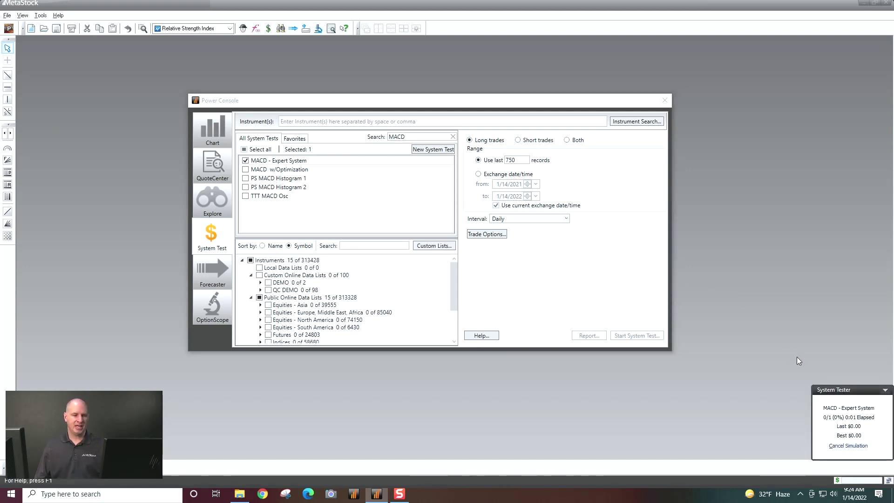
click(848, 445)
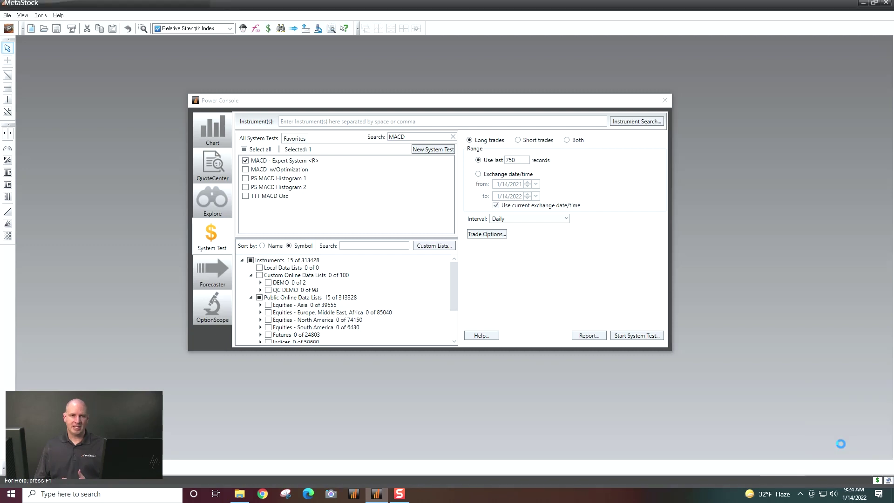